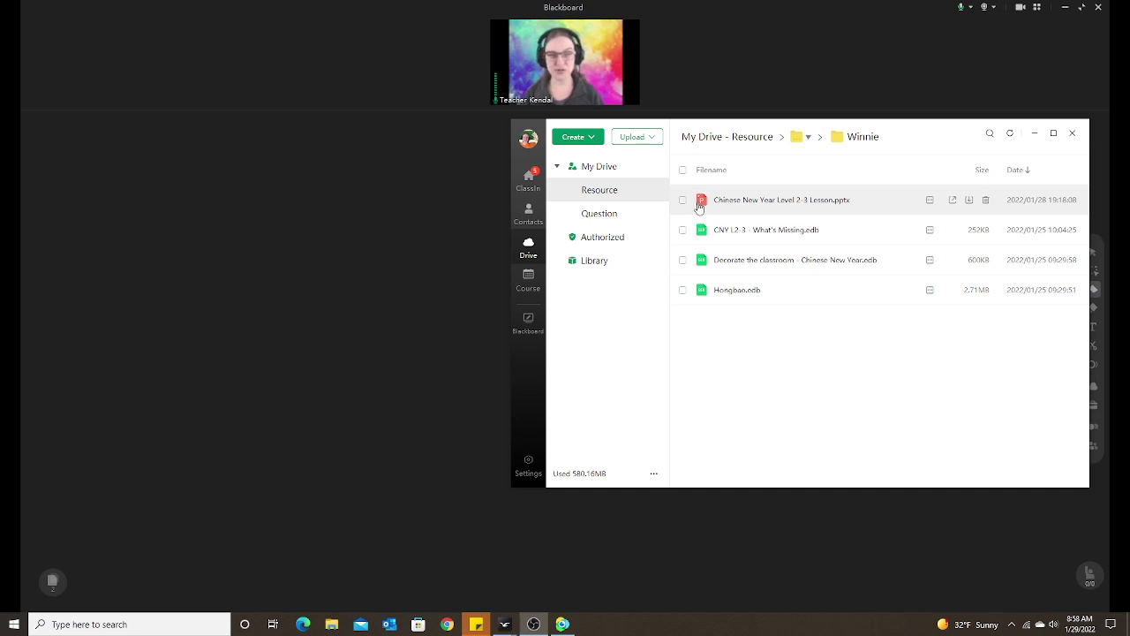
Step: Minimize the drive window, and pen-mark the starred PowerPoint icon with an underline, a circle around its star and a large star
click(1036, 134)
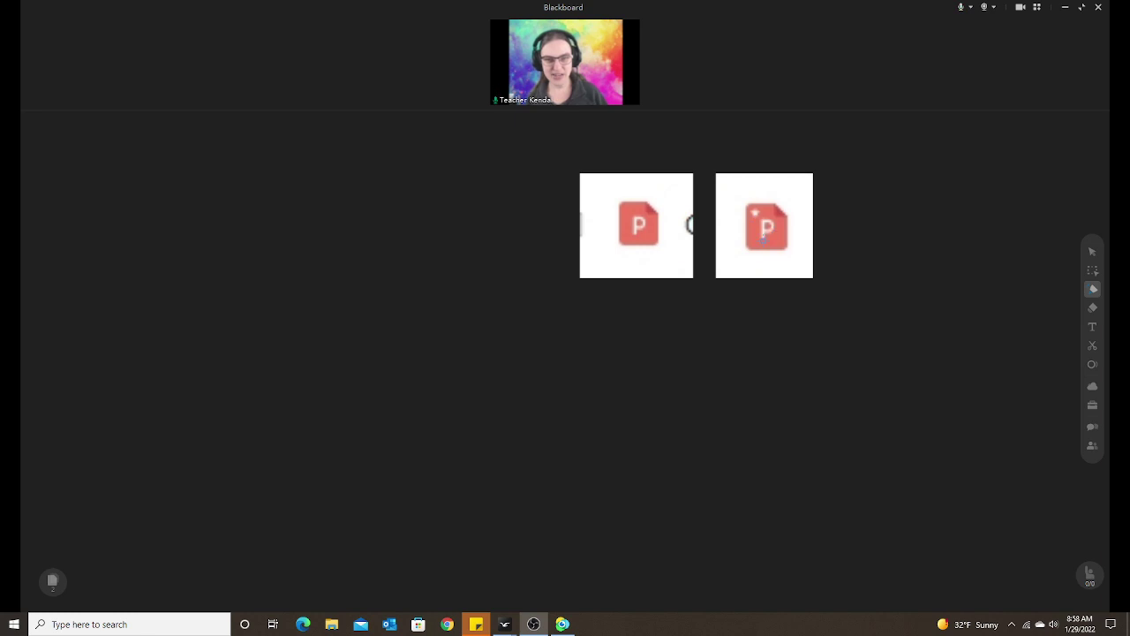
drag(761, 242, 772, 241)
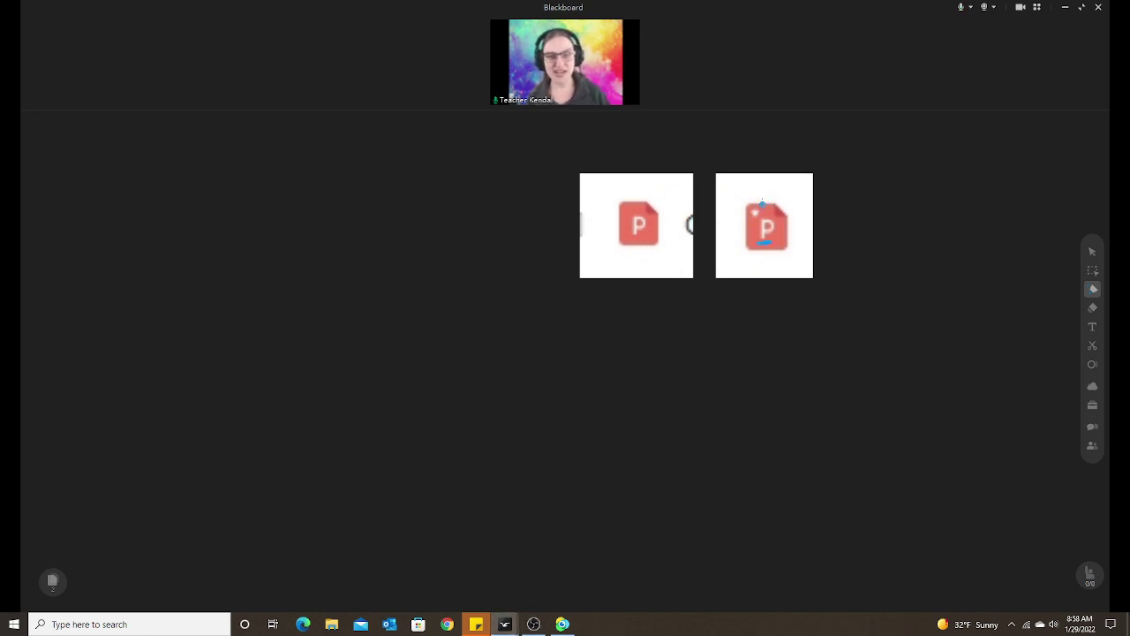
mouse_move(762, 202)
mouse_down()
mouse_move(747, 217)
mouse_move(765, 210)
mouse_up()
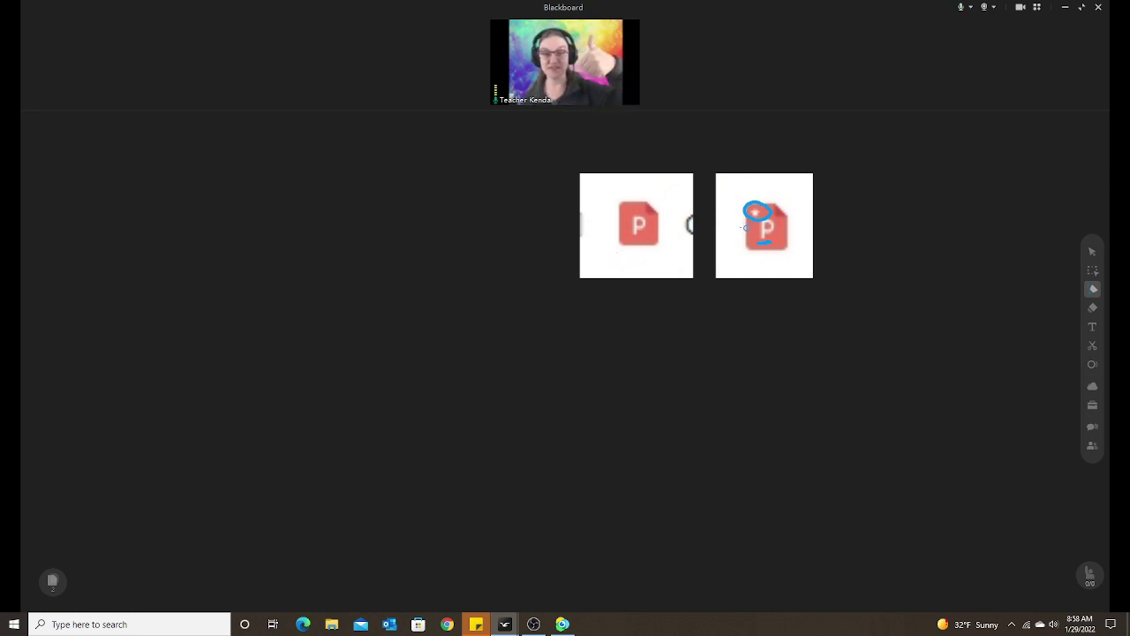
drag(734, 232, 812, 244)
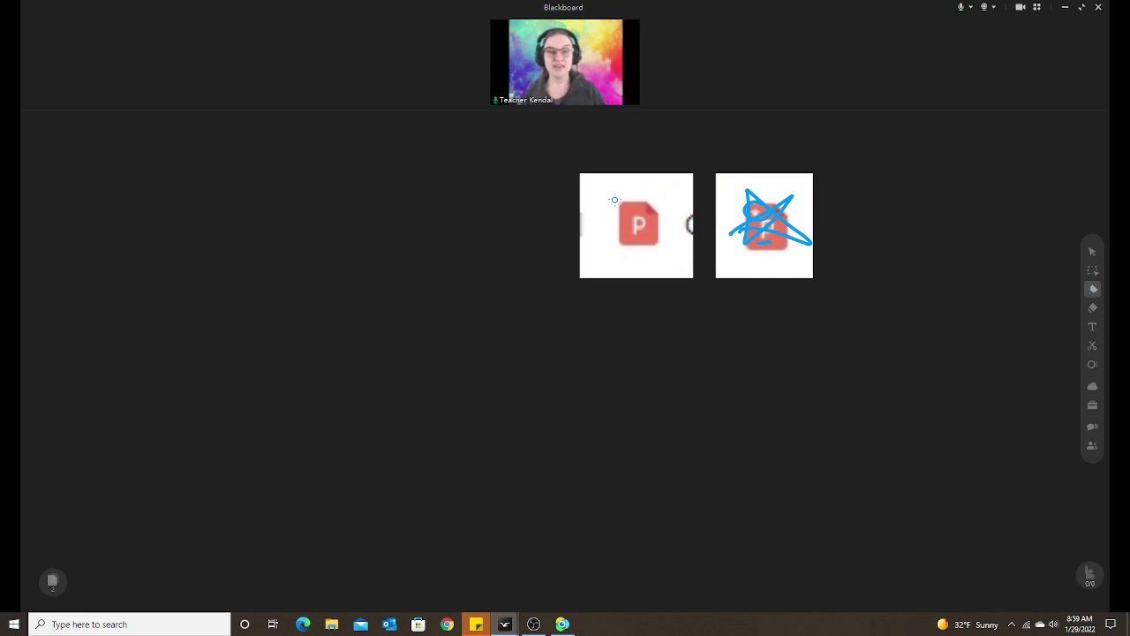
Step: Draw a small X on the corner of the plain PowerPoint icon and a large X across the whole icon
drag(630, 205, 621, 218)
drag(620, 206, 634, 218)
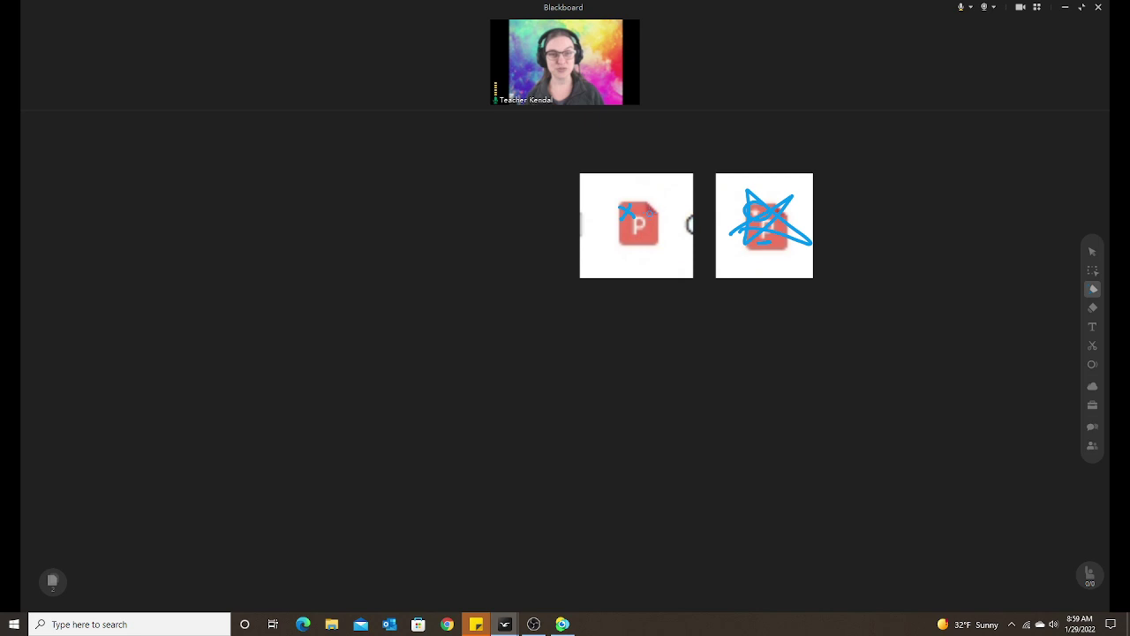
drag(664, 196, 597, 257)
drag(608, 204, 678, 248)
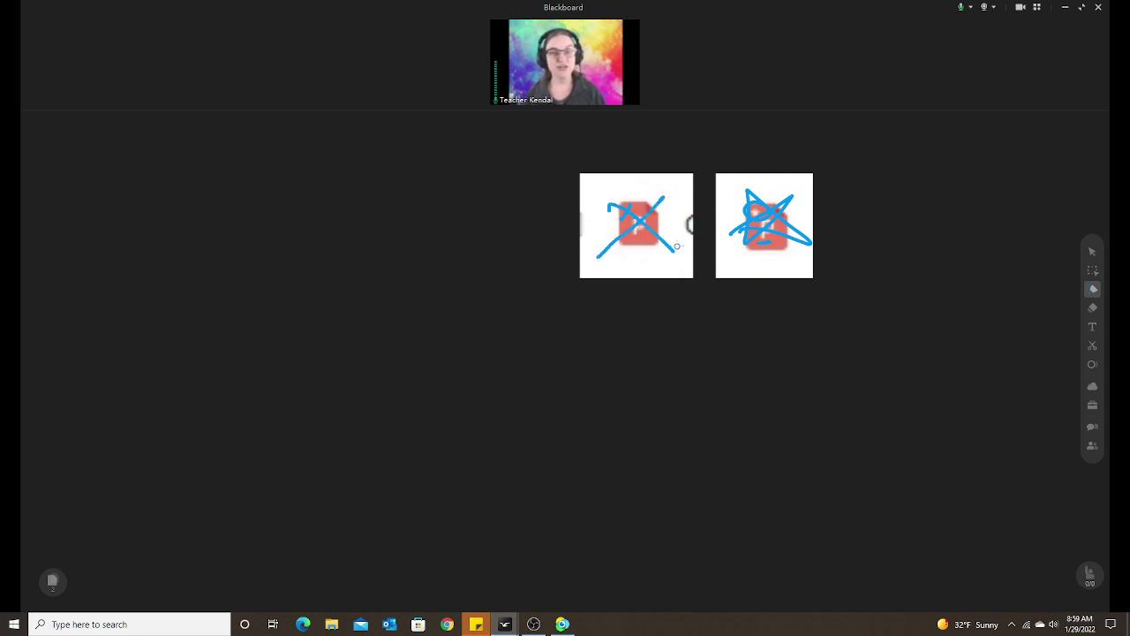
Step: Restore the minimized presentations and maximize the Chinese New Year Level 2-3 Lesson.pptx window
click(53, 582)
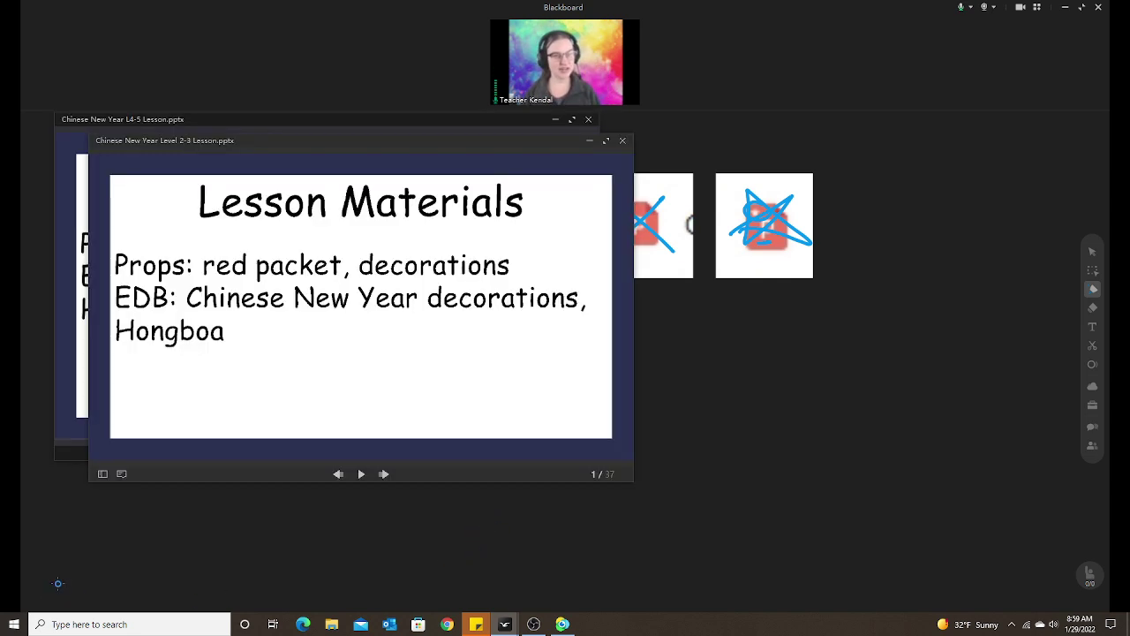
click(606, 142)
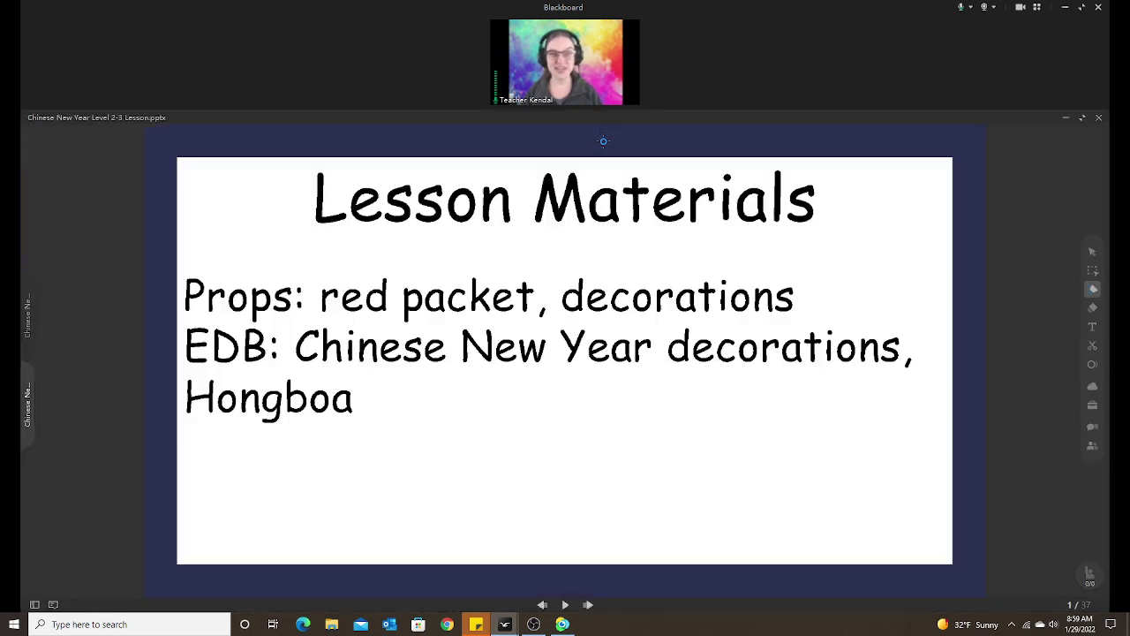
Step: Show and hide the slide thumbnail list, and open, reposition and close the PPT notes window of the Level 2-3 lesson
click(37, 606)
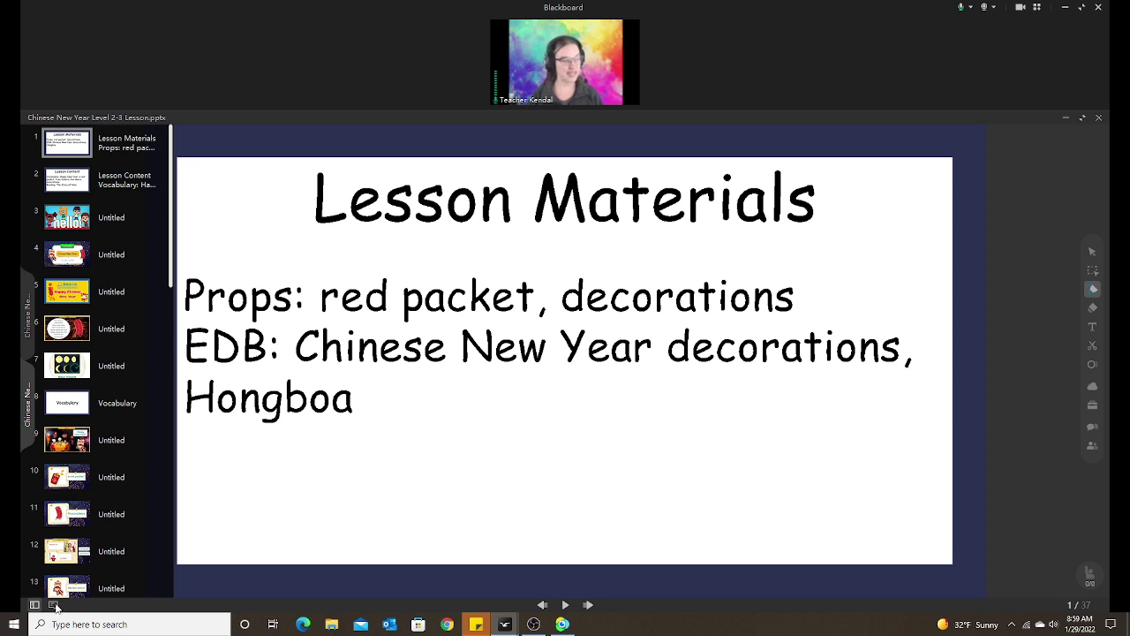
click(35, 605)
click(53, 605)
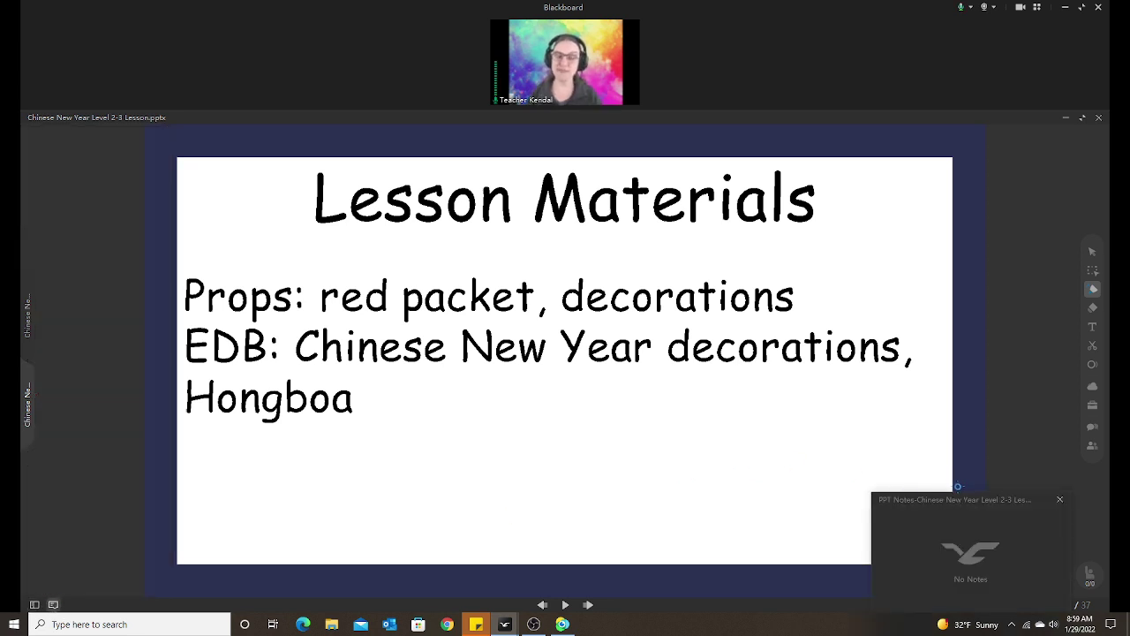
drag(965, 501, 958, 454)
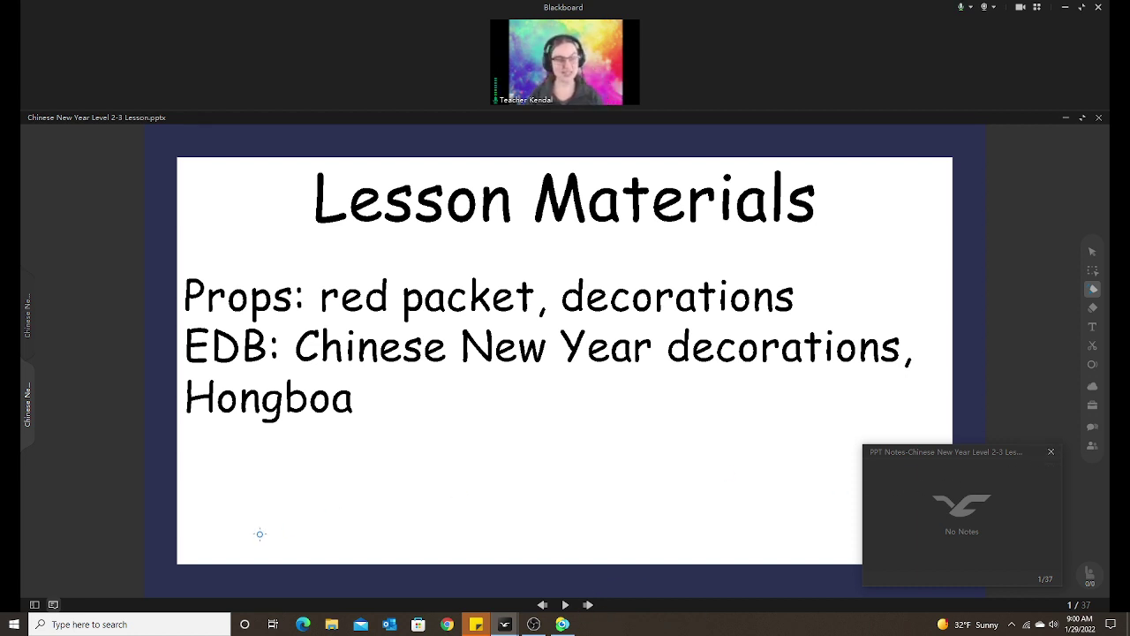
click(1051, 453)
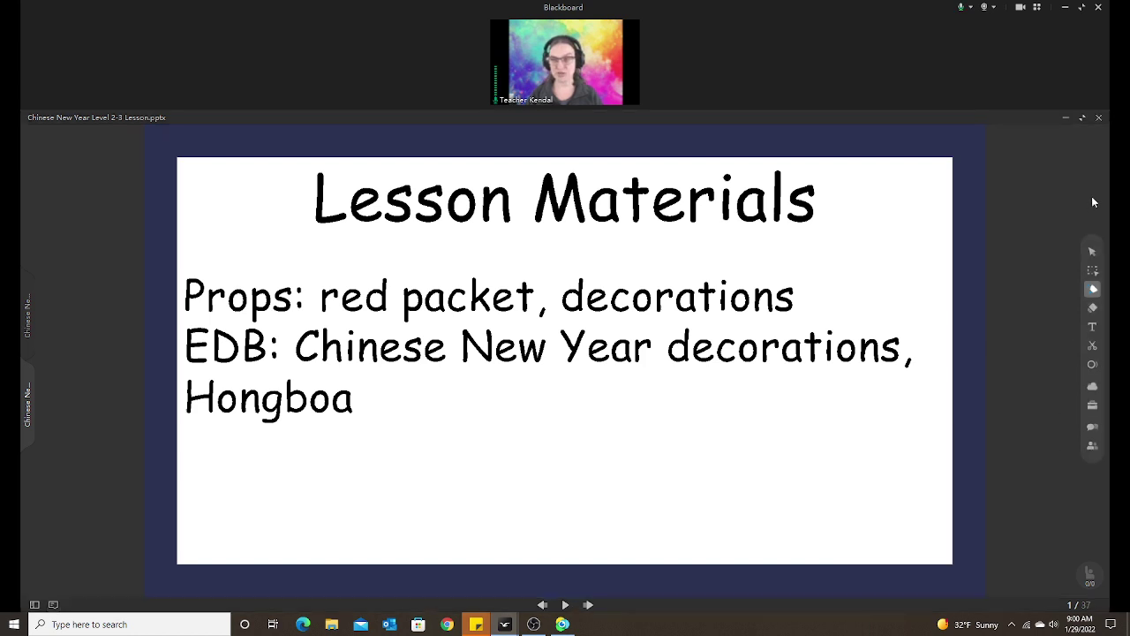
Step: Switch to the L4-5 lesson and back, and advance the Level 2-3 lesson to slide 5
click(26, 327)
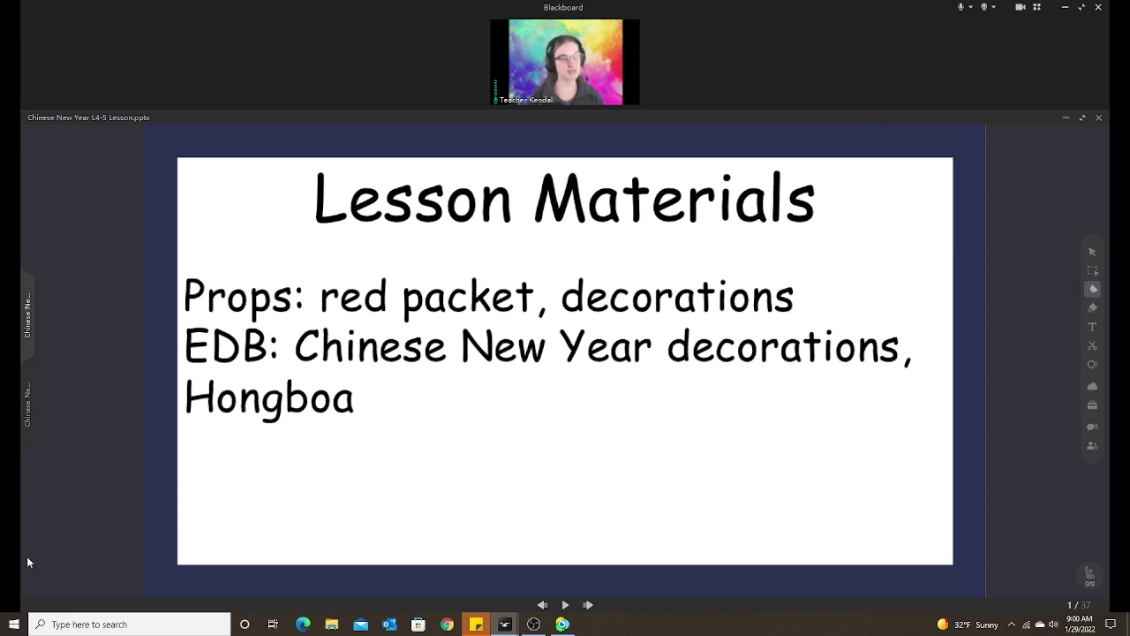
click(30, 424)
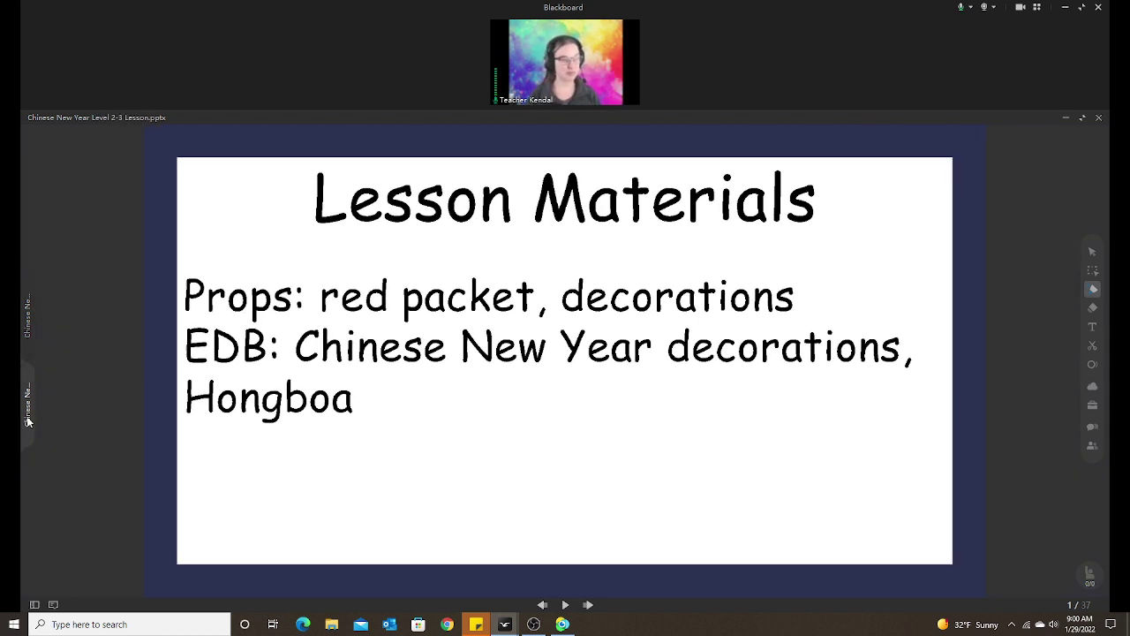
click(566, 606)
click(567, 606)
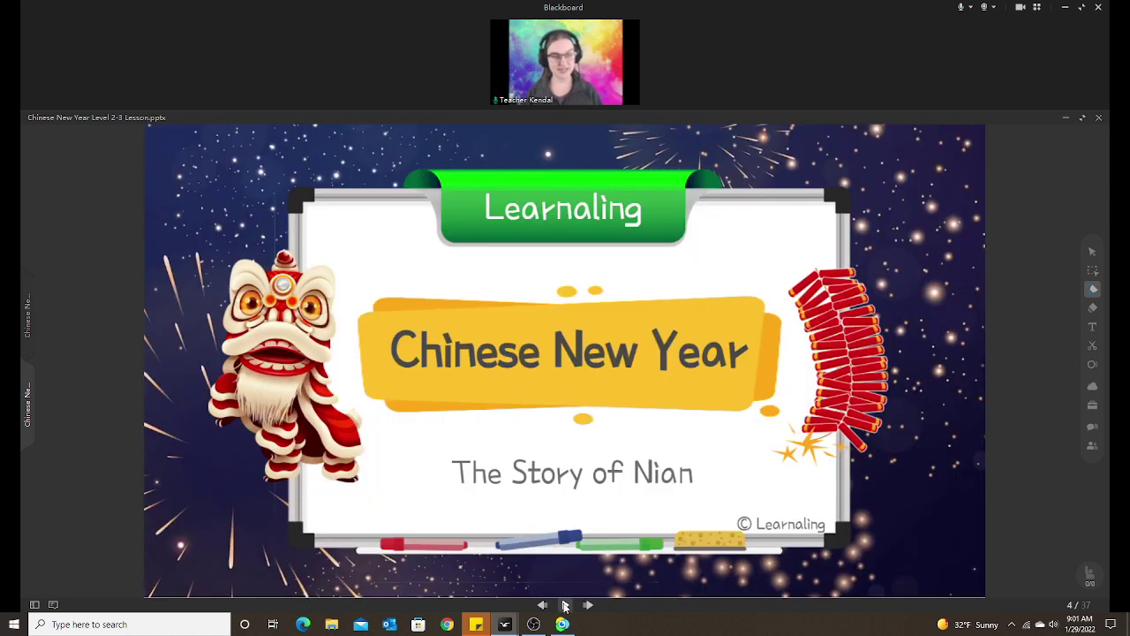
click(566, 606)
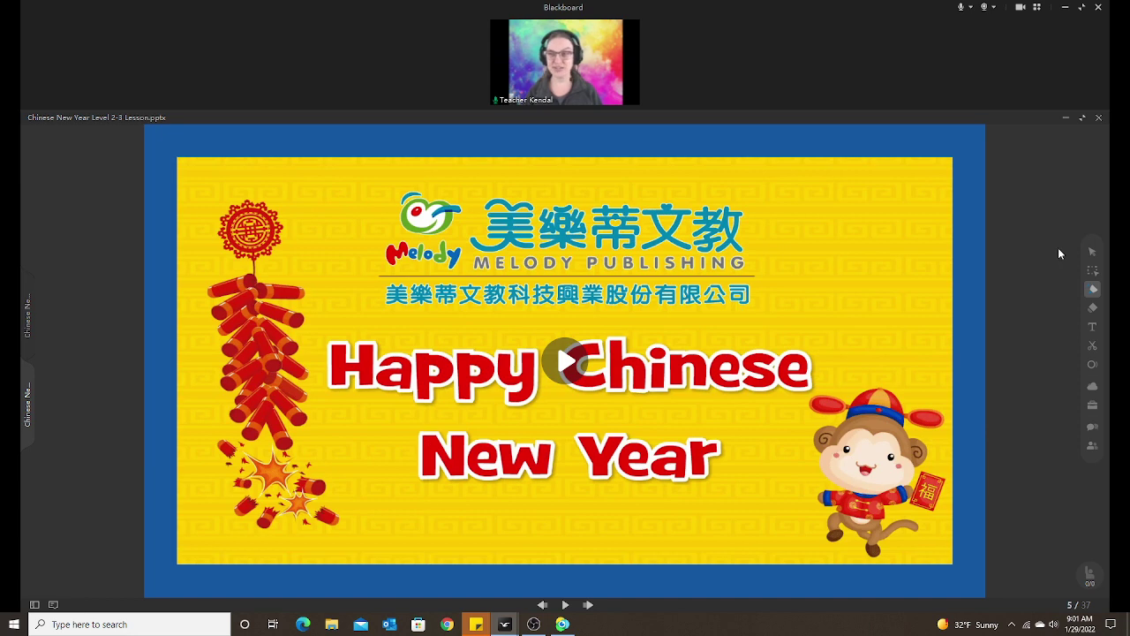
Step: Play the video embedded on slide 5 using the selection tool, pause it and close the video window
click(1093, 252)
click(562, 364)
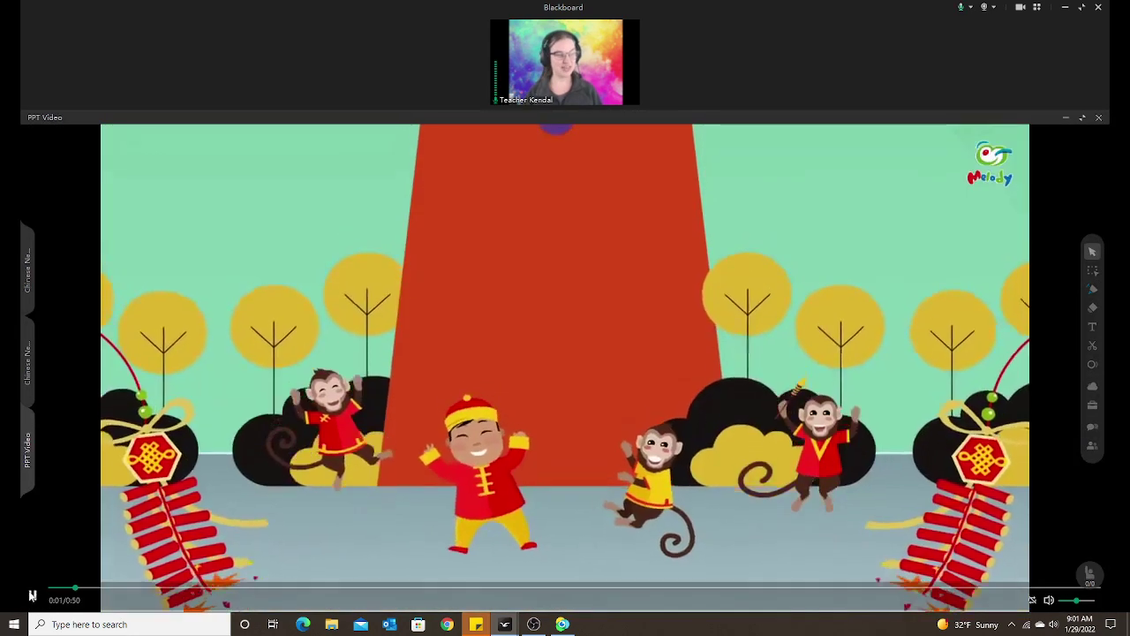
click(873, 176)
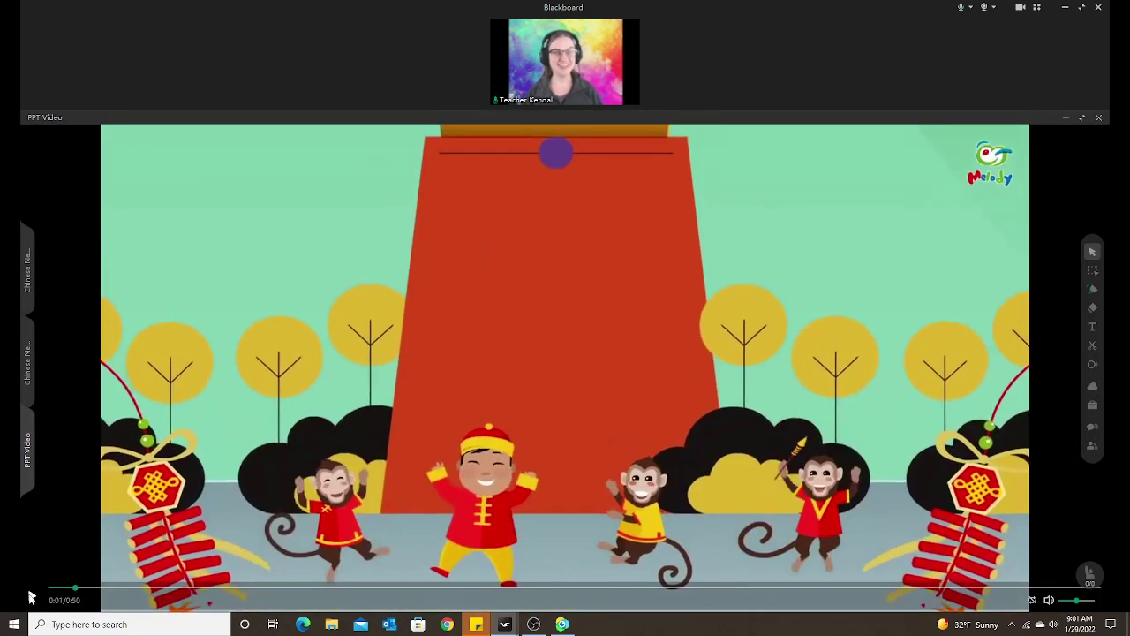
click(1100, 118)
Step: Switch to Chinese New Year L4-5 Lesson.pptx and advance it to slide 5
click(28, 334)
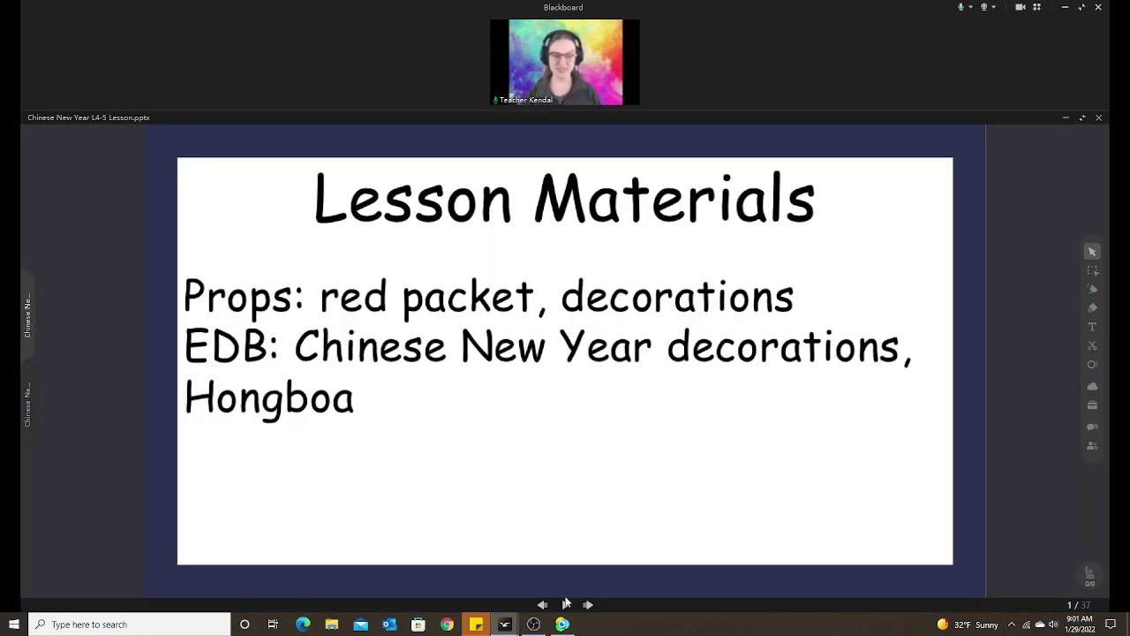
click(565, 605)
click(566, 606)
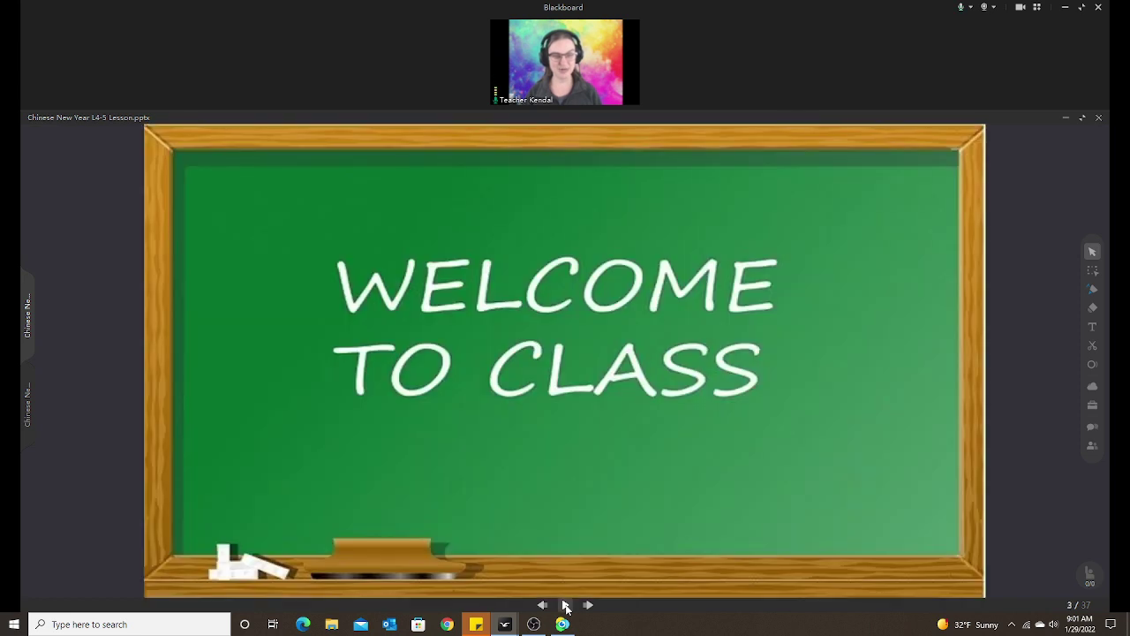
click(566, 606)
click(566, 606)
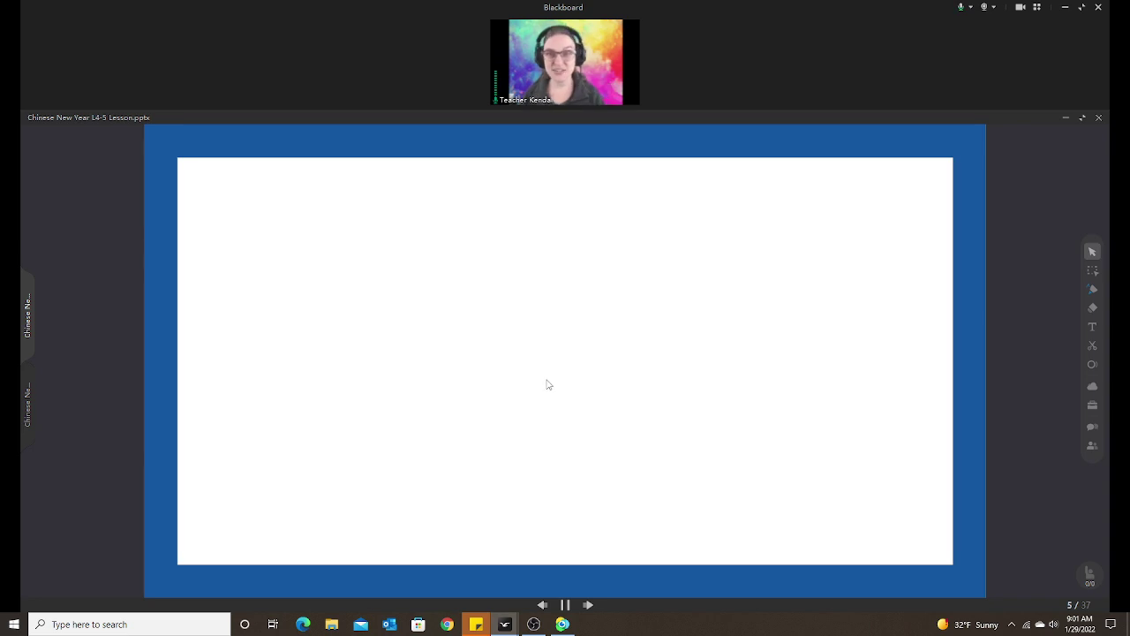
Step: Minimize the presentations and circle the plain PowerPoint icon twice with the blue pen
click(1066, 118)
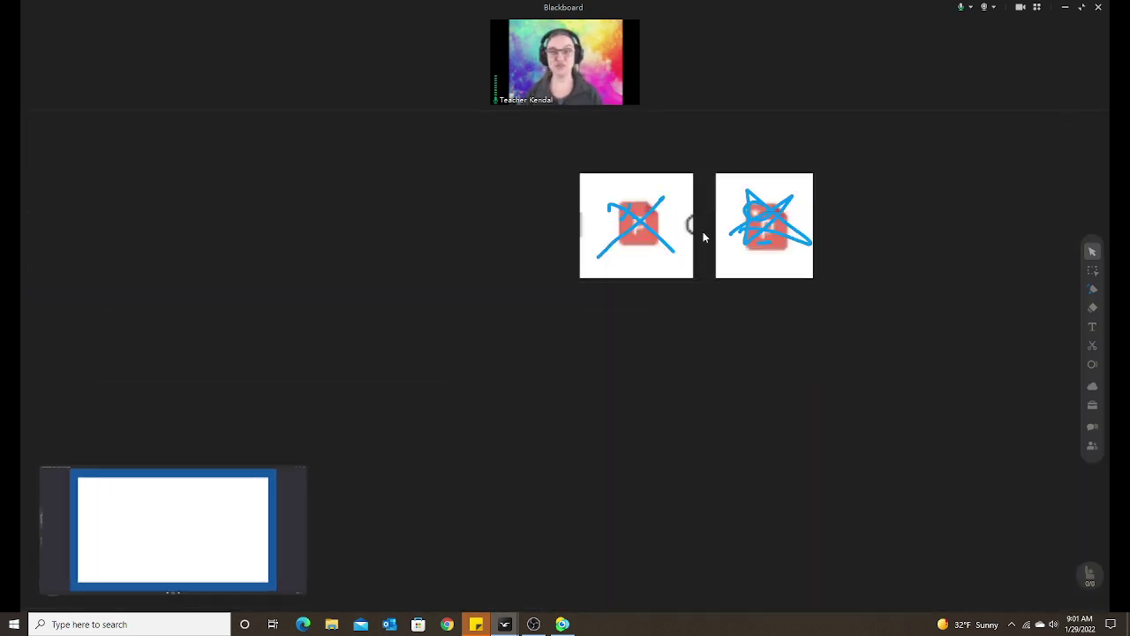
click(1100, 290)
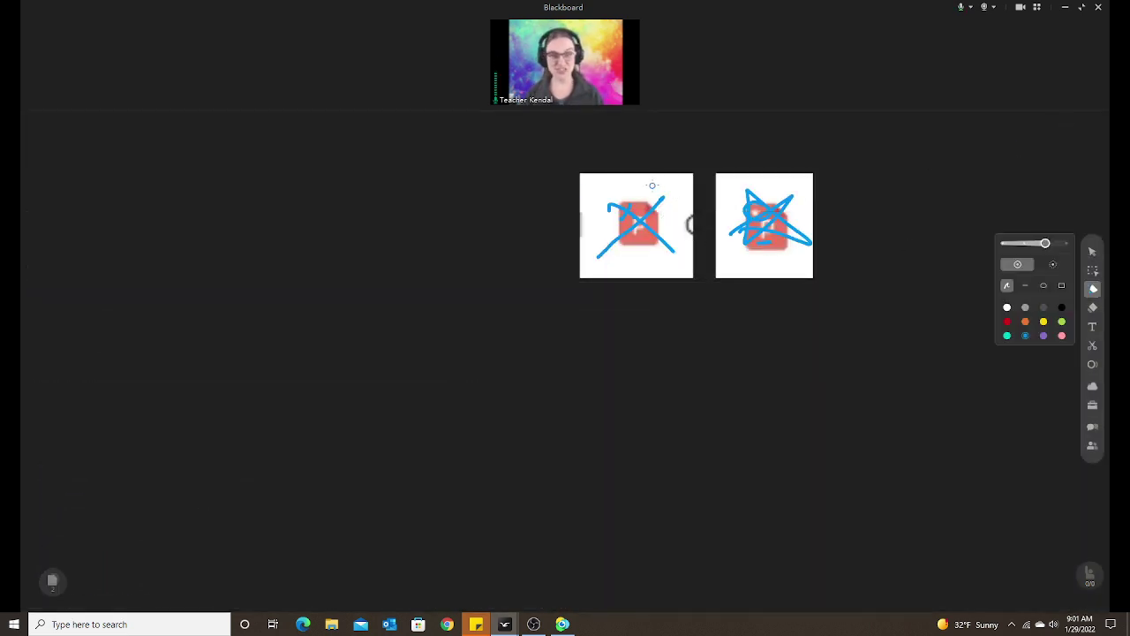
mouse_move(651, 185)
mouse_down()
mouse_move(643, 265)
mouse_move(658, 191)
mouse_up()
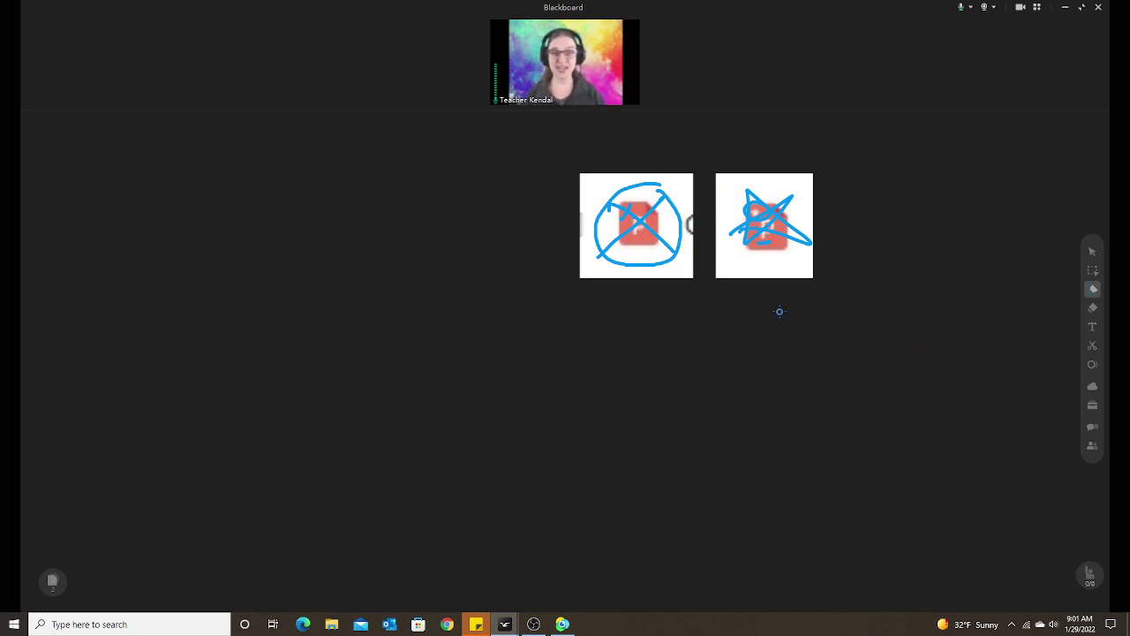
mouse_move(654, 202)
mouse_down()
mouse_move(634, 186)
mouse_move(680, 237)
mouse_move(650, 187)
mouse_up()
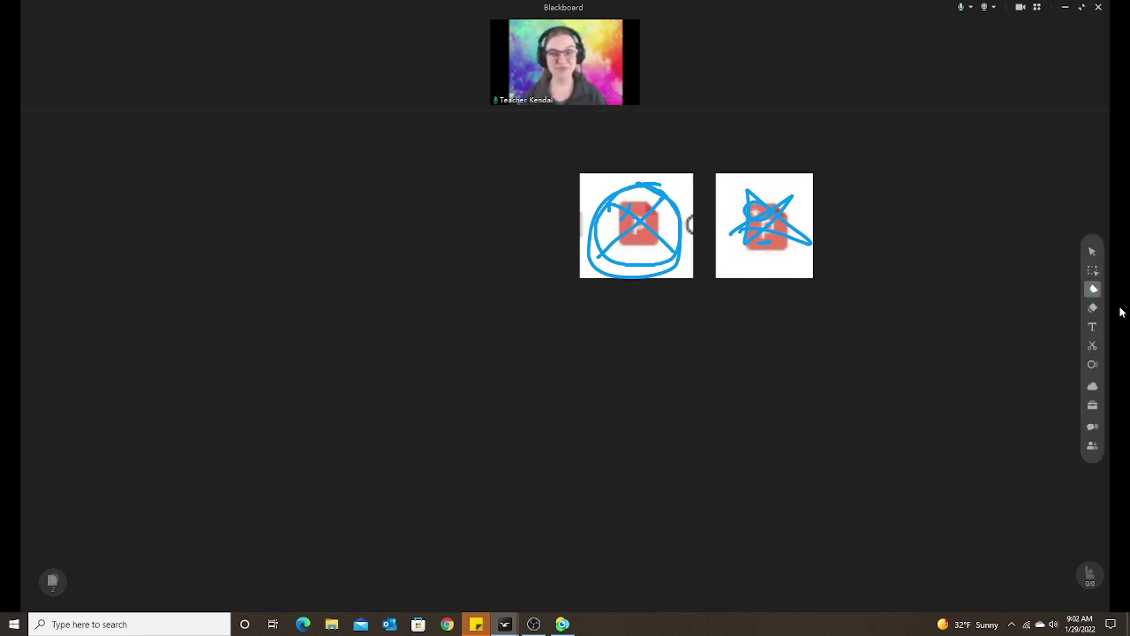
Step: Erase all pen marks from both PowerPoint icons on the blackboard
click(1093, 307)
mouse_move(852, 197)
mouse_down()
mouse_move(658, 239)
mouse_move(648, 262)
mouse_up()
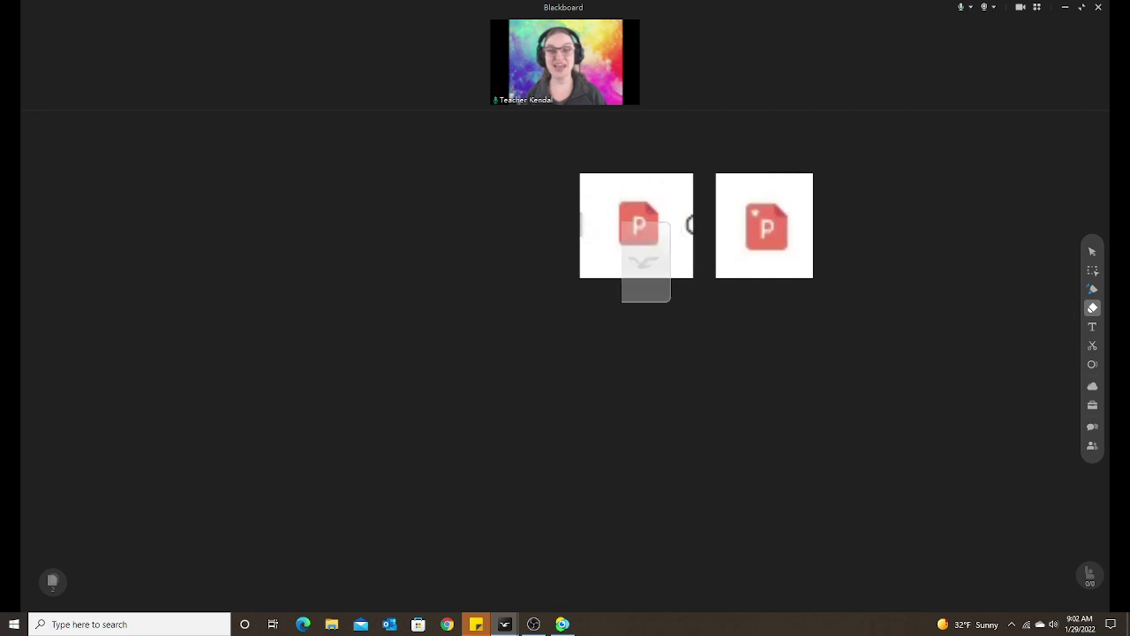
Step: Circle the star on the starred PowerPoint icon and cross out the plain icon with a large blue X
click(1093, 288)
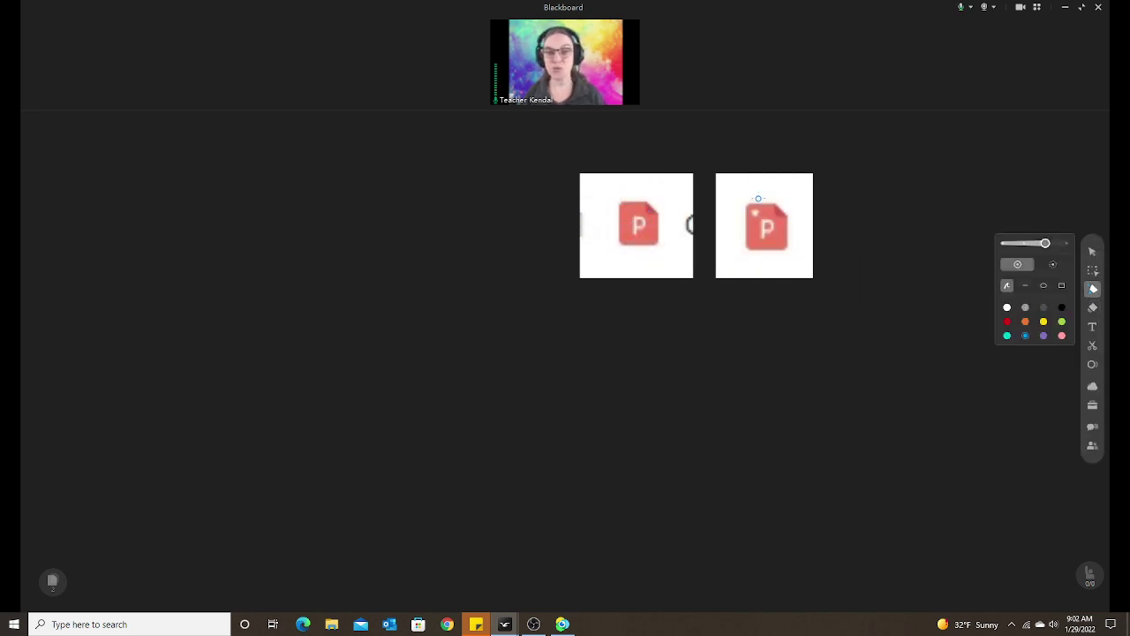
mouse_move(763, 198)
mouse_down()
mouse_move(739, 203)
mouse_move(764, 218)
mouse_move(758, 206)
mouse_up()
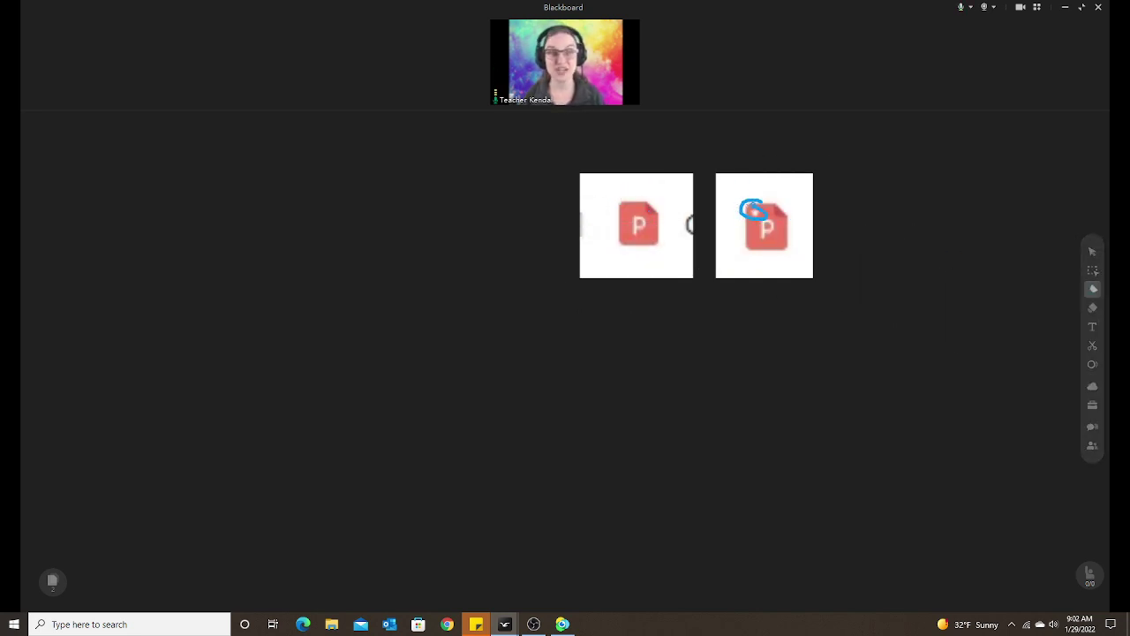
drag(662, 192, 604, 259)
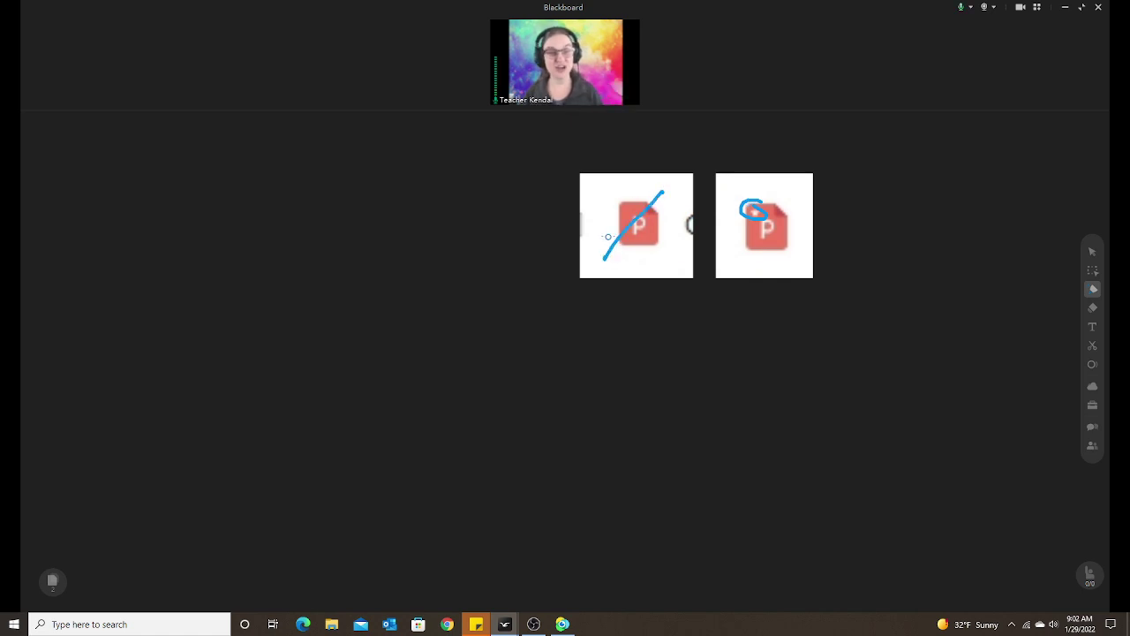
drag(612, 198, 688, 258)
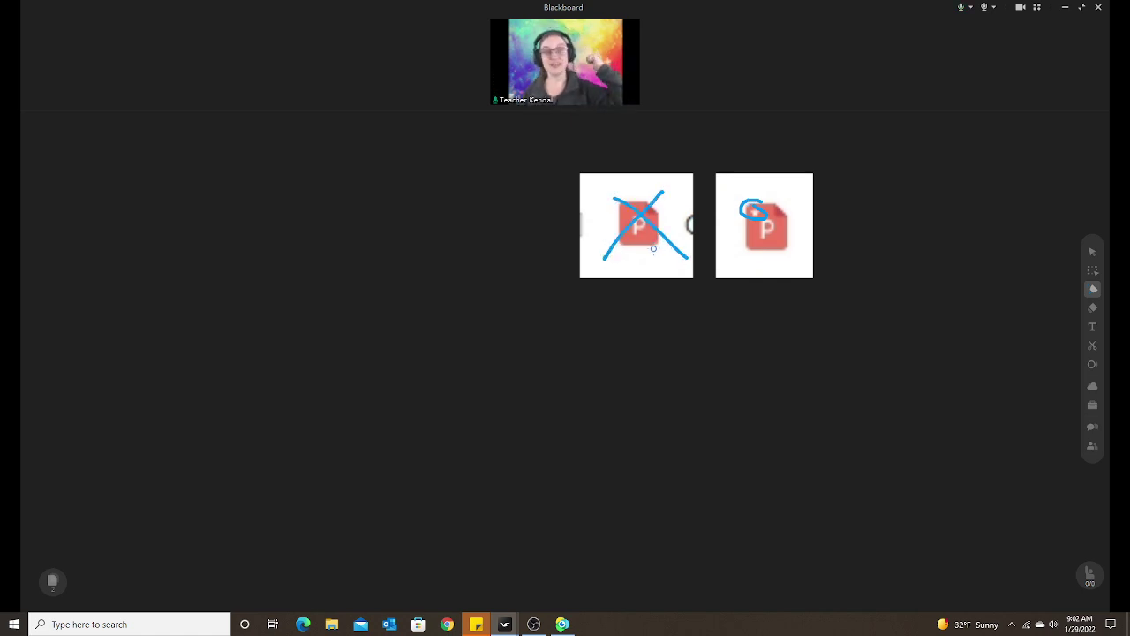